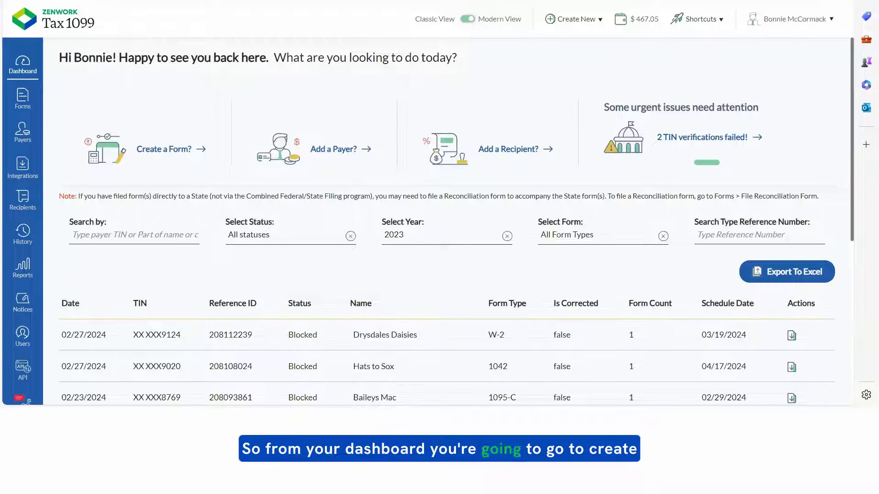
Choose Create a Form and pick the Form 941 card under 2024.
{"action": "left_click", "coordinate": [200, 149]}
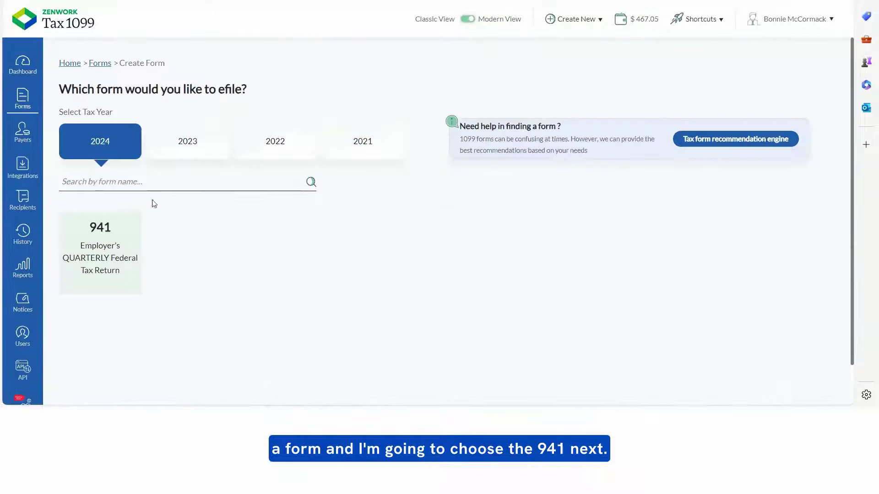
{"action": "left_click", "coordinate": [96, 244]}
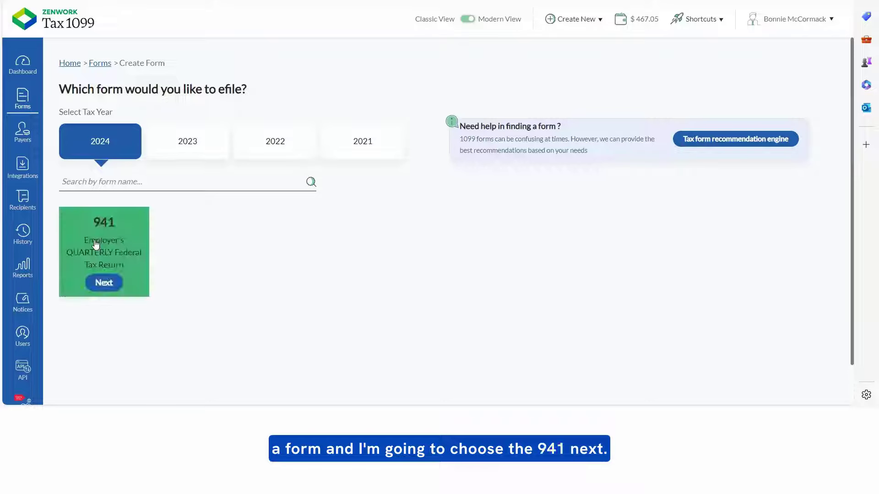
Select Deeks Auto Sales as the employer and file for 1st Quarter 2024.
{"action": "left_click", "coordinate": [107, 283]}
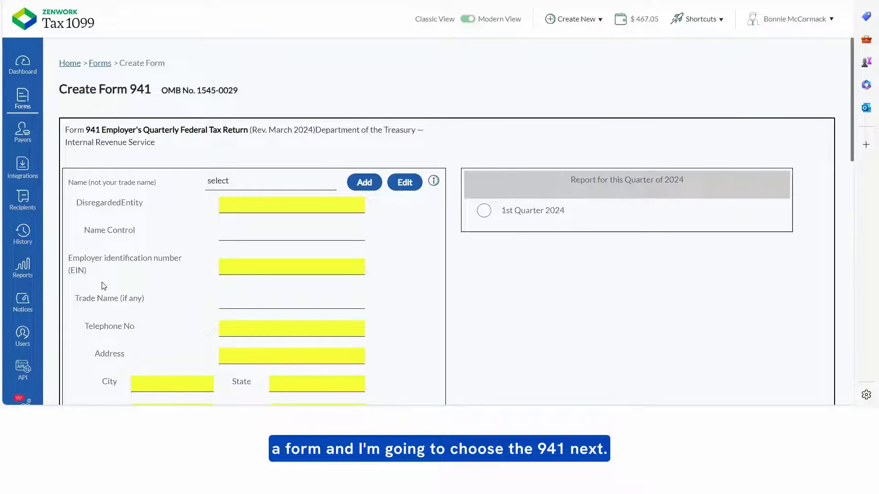
{"action": "left_click", "coordinate": [305, 181]}
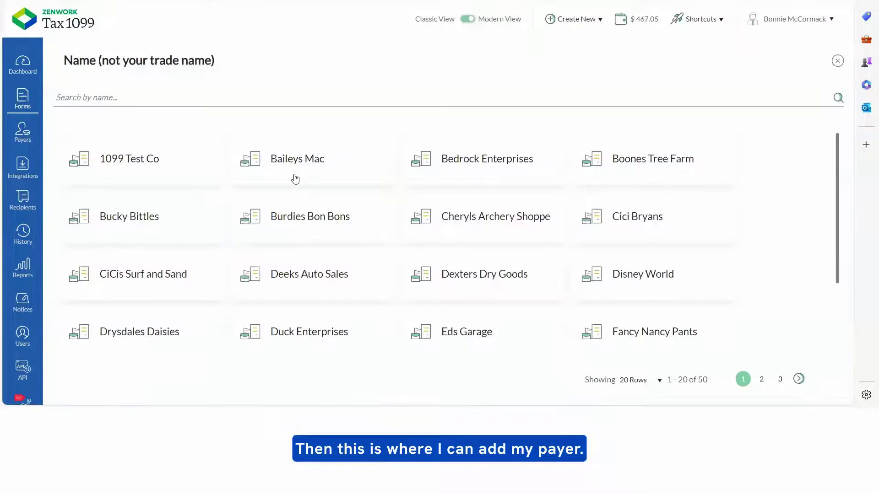
{"action": "left_click", "coordinate": [304, 275]}
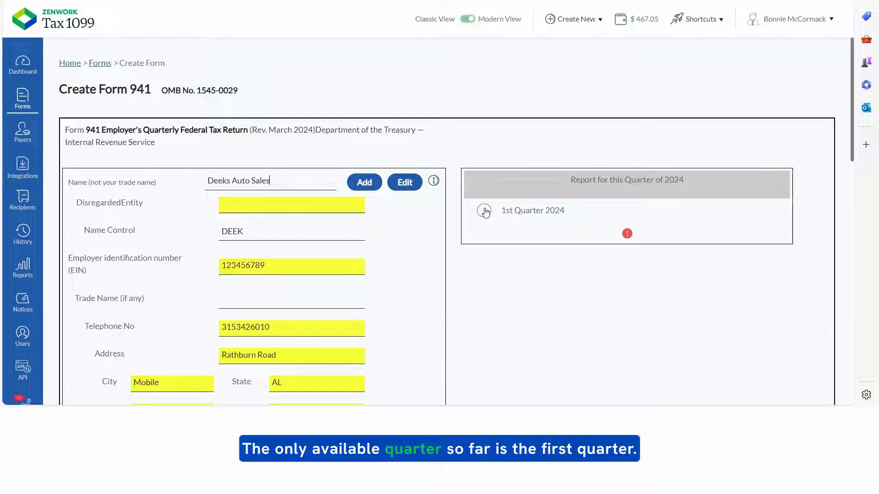
{"action": "left_click", "coordinate": [484, 210]}
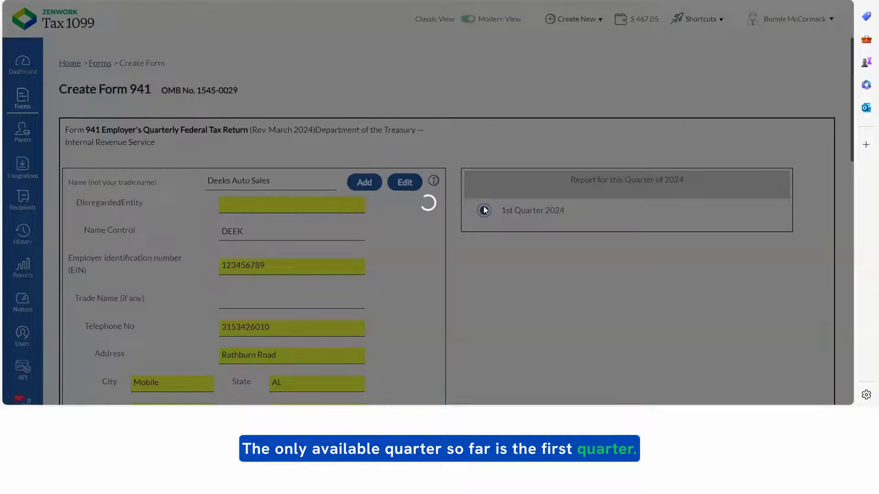
{"action": "scroll", "coordinate": [430, 260], "scroll_direction": "down", "scroll_amount": 7}
Enter 1 employee on line 1 and 100000 in wages on line 02.
{"action": "left_click", "coordinate": [430, 260]}
{"action": "scroll", "coordinate": [431, 260], "scroll_direction": "down", "scroll_amount": 1}
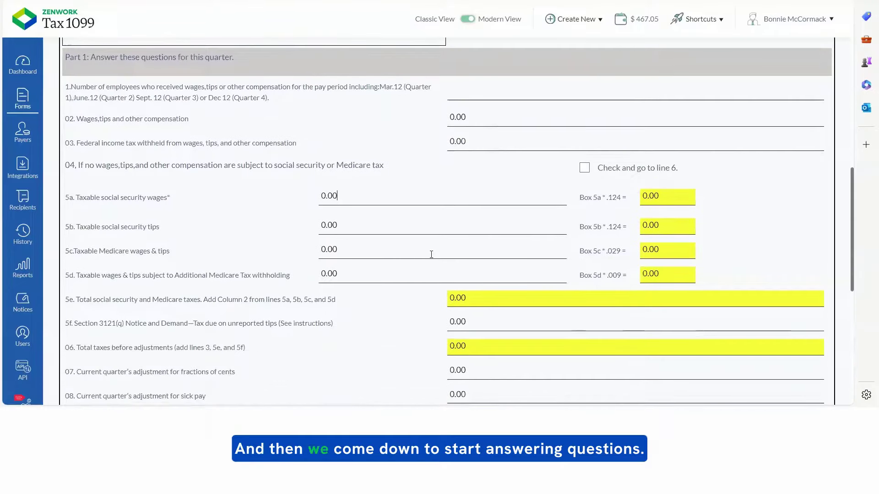
{"action": "left_click", "coordinate": [491, 90]}
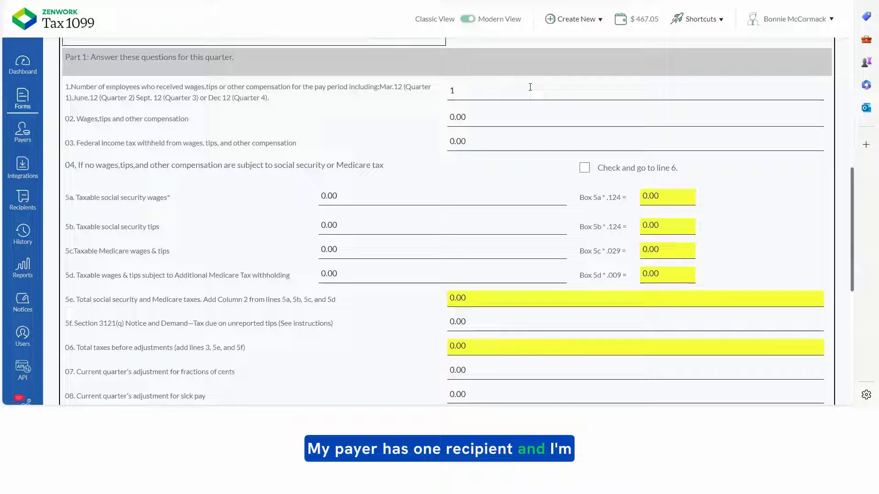
{"action": "key", "text": "BackSpace"}
{"action": "key", "text": "BackSpace"}
{"action": "key", "text": "BackSpace"}
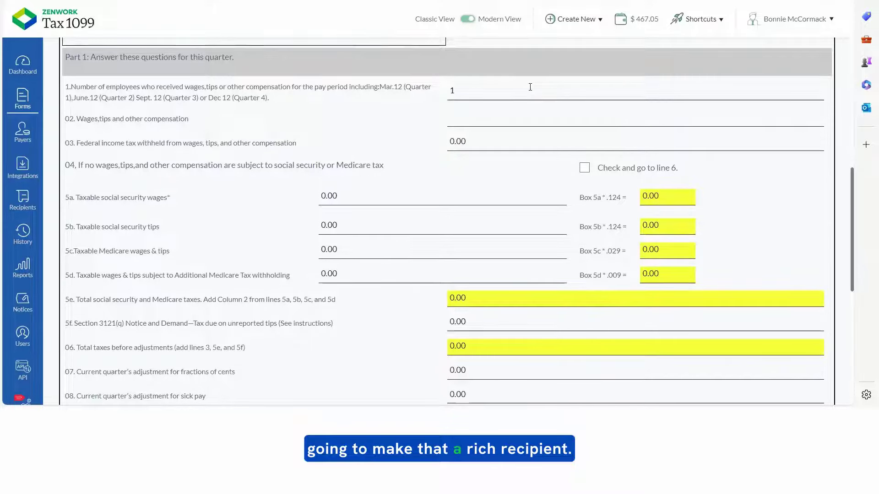
{"action": "type", "text": "100000"}
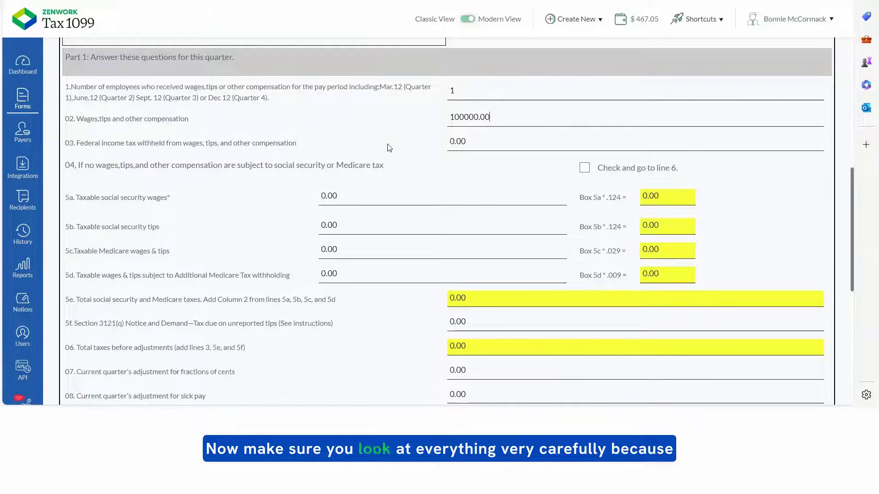
Check line 4 so no wages are subject to social security or Medicare tax.
{"action": "scroll", "coordinate": [388, 143], "scroll_direction": "down", "scroll_amount": 1}
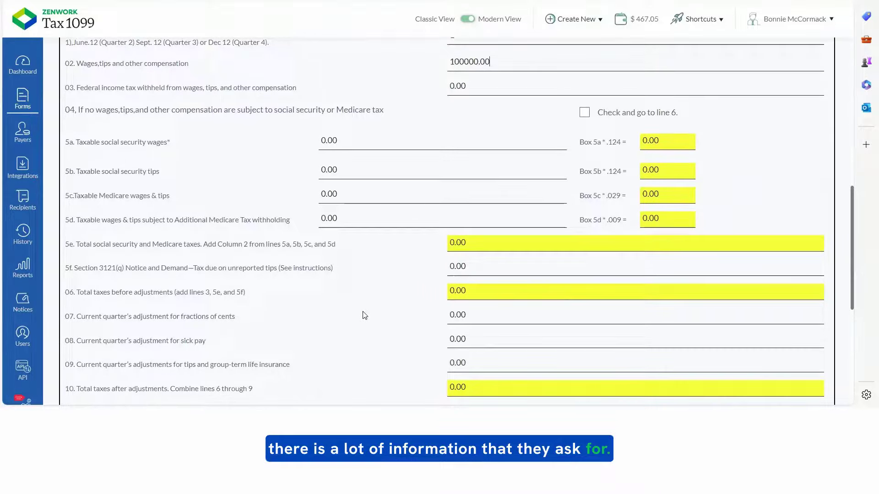
{"action": "scroll", "coordinate": [364, 302], "scroll_direction": "down", "scroll_amount": 2}
{"action": "scroll", "coordinate": [373, 304], "scroll_direction": "up", "scroll_amount": 3}
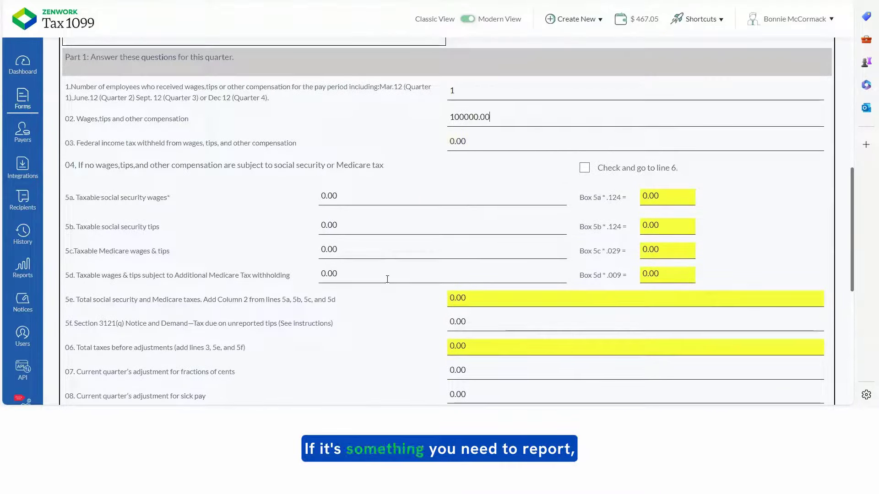
{"action": "left_click", "coordinate": [584, 167]}
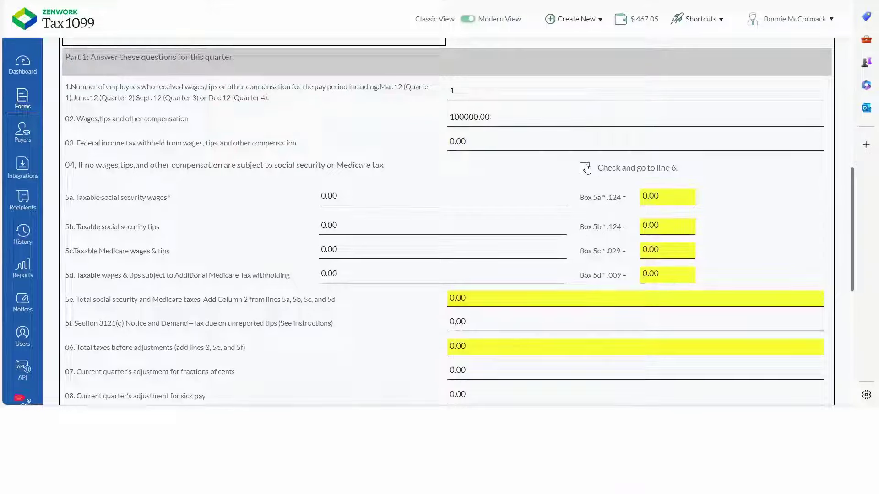
{"action": "scroll", "coordinate": [357, 232], "scroll_direction": "down", "scroll_amount": 6}
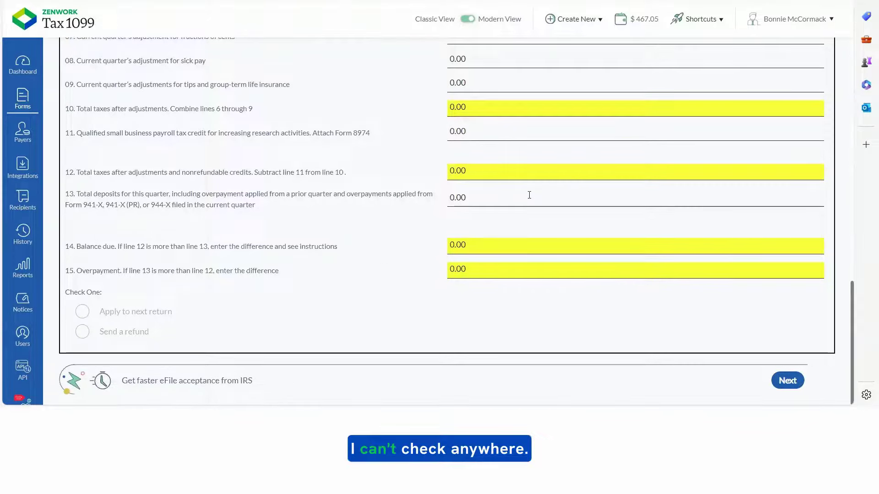
{"action": "scroll", "coordinate": [524, 229], "scroll_direction": "up", "scroll_amount": 4}
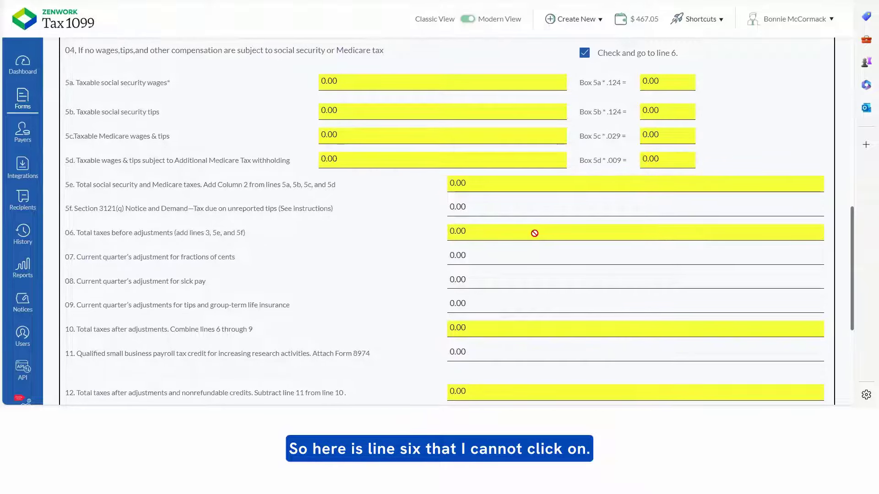
{"action": "scroll", "coordinate": [537, 233], "scroll_direction": "down", "scroll_amount": 4}
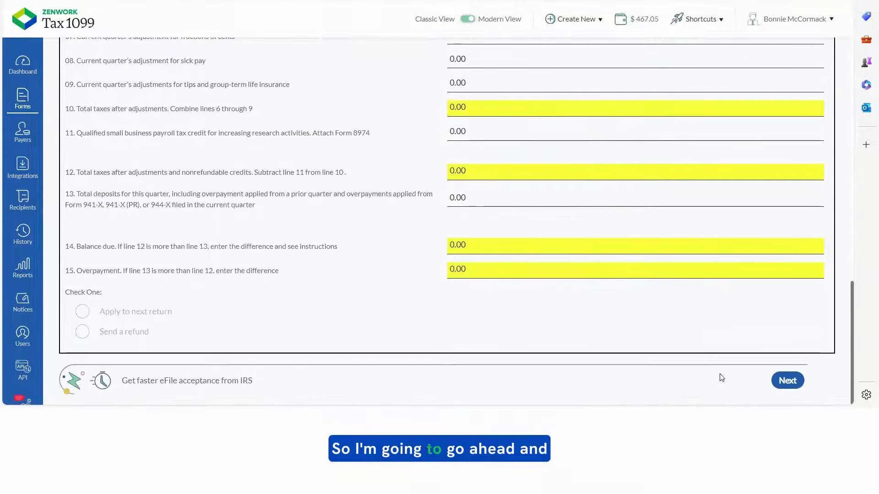
On the next page, mark Part 2 as a monthly schedule depositor and review Parts 3–4.
{"action": "left_click", "coordinate": [788, 383]}
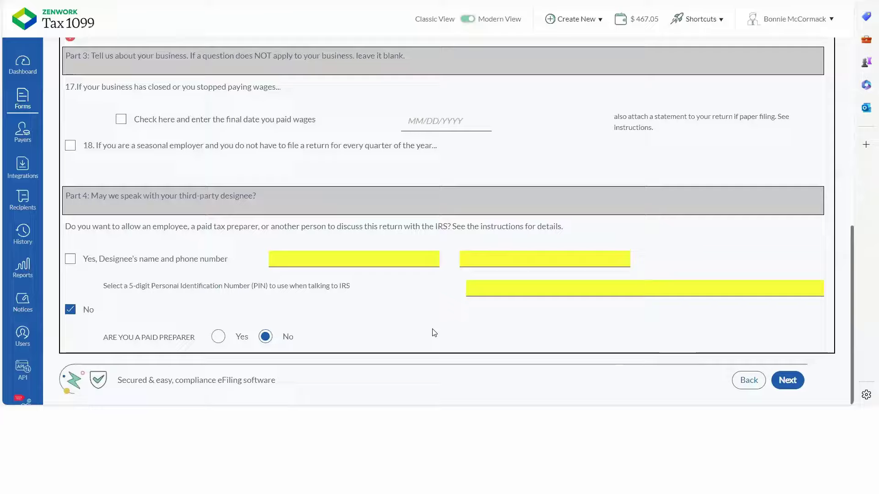
{"action": "scroll", "coordinate": [434, 333], "scroll_direction": "up", "scroll_amount": 7}
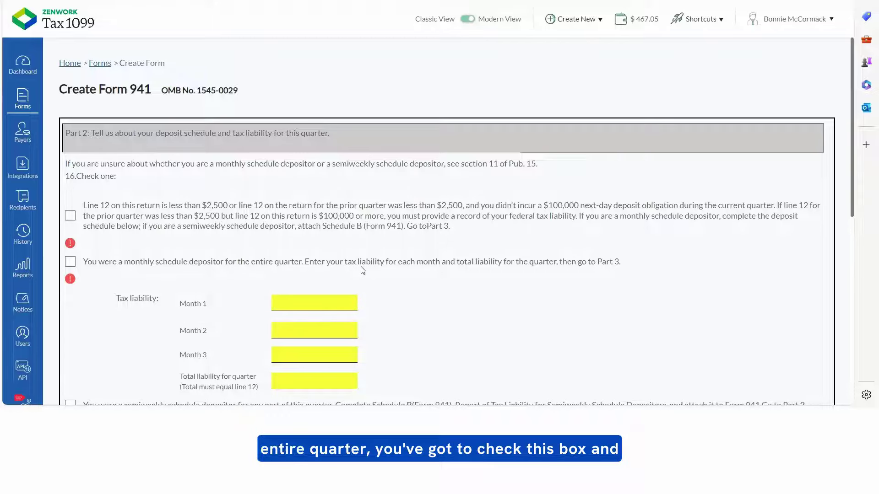
{"action": "left_click", "coordinate": [70, 262]}
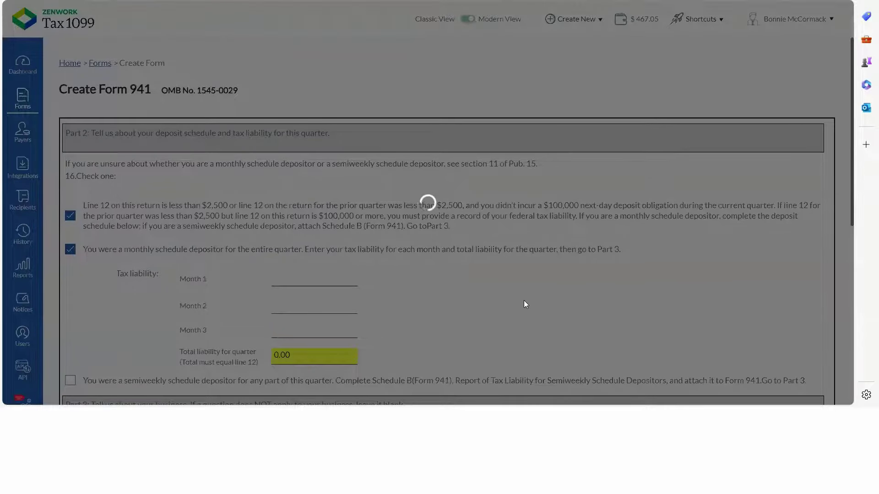
{"action": "scroll", "coordinate": [582, 295], "scroll_direction": "down", "scroll_amount": 2}
{"action": "scroll", "coordinate": [585, 296], "scroll_direction": "down", "scroll_amount": 4}
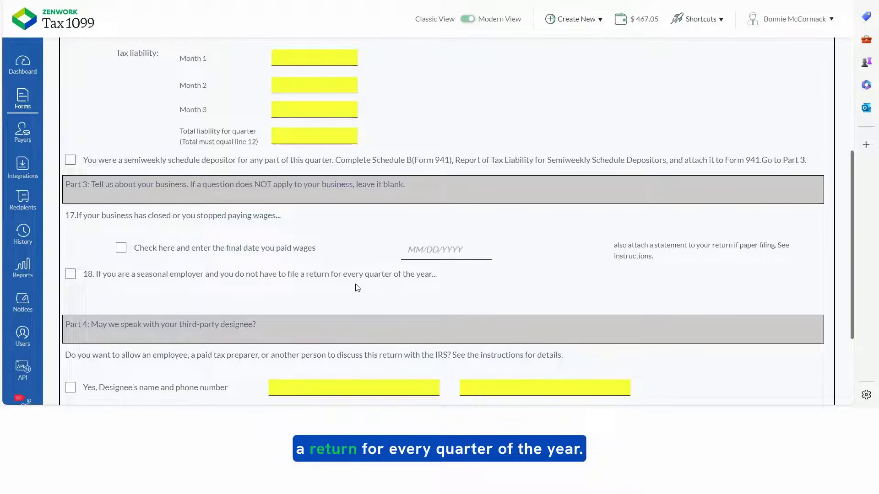
{"action": "scroll", "coordinate": [286, 303], "scroll_direction": "down", "scroll_amount": 3}
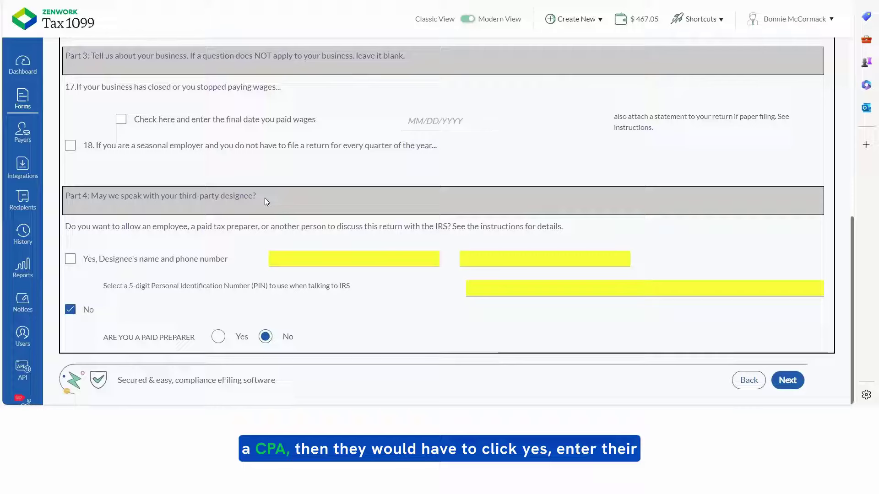
Set the third-party designee to No, keep paid preparer at No, and continue.
{"action": "left_click", "coordinate": [70, 260]}
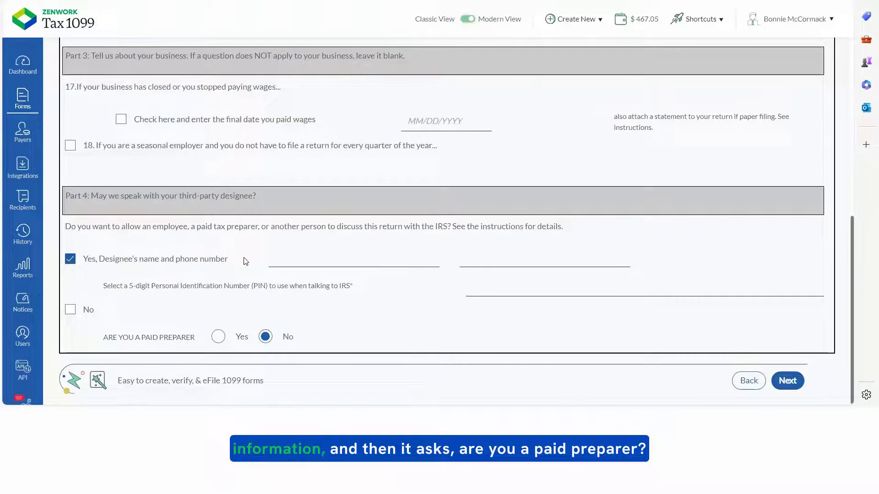
{"action": "left_click", "coordinate": [70, 311]}
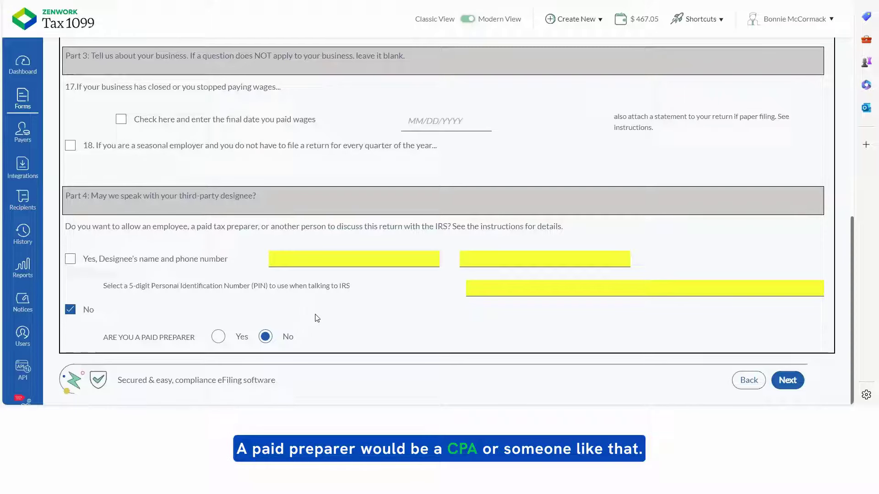
{"action": "left_click", "coordinate": [788, 383]}
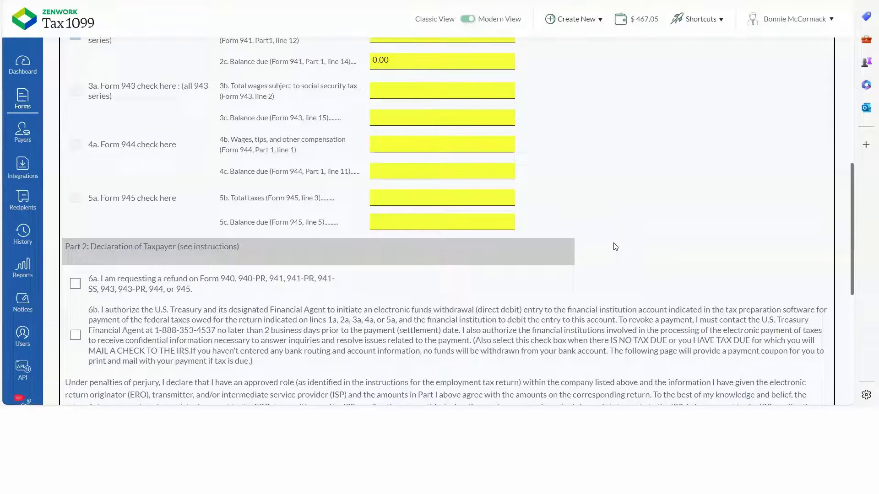
Check box 6a to request a refund.
{"action": "scroll", "coordinate": [606, 240], "scroll_direction": "up", "scroll_amount": 10}
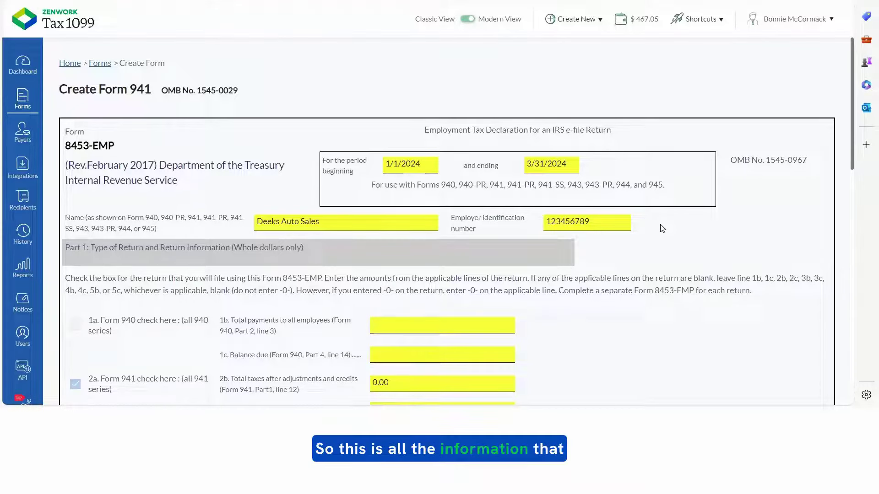
{"action": "scroll", "coordinate": [660, 226], "scroll_direction": "down", "scroll_amount": 1}
{"action": "scroll", "coordinate": [663, 230], "scroll_direction": "down", "scroll_amount": 3}
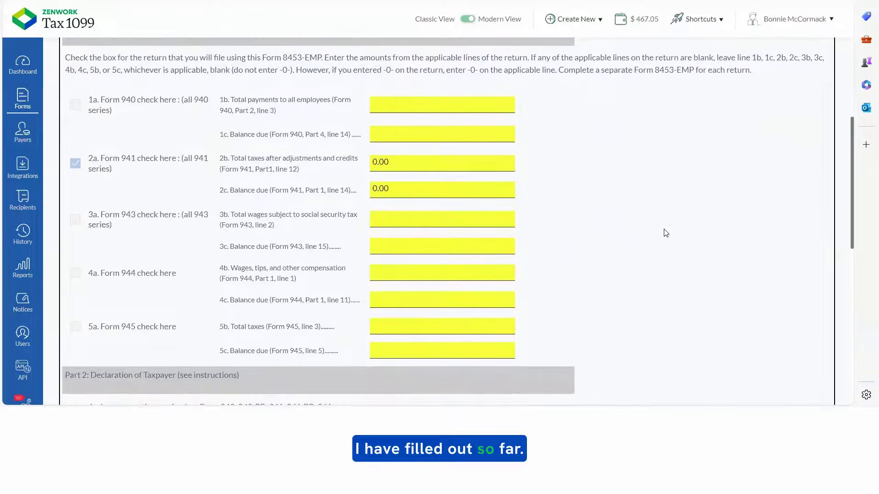
{"action": "scroll", "coordinate": [666, 233], "scroll_direction": "down", "scroll_amount": 5}
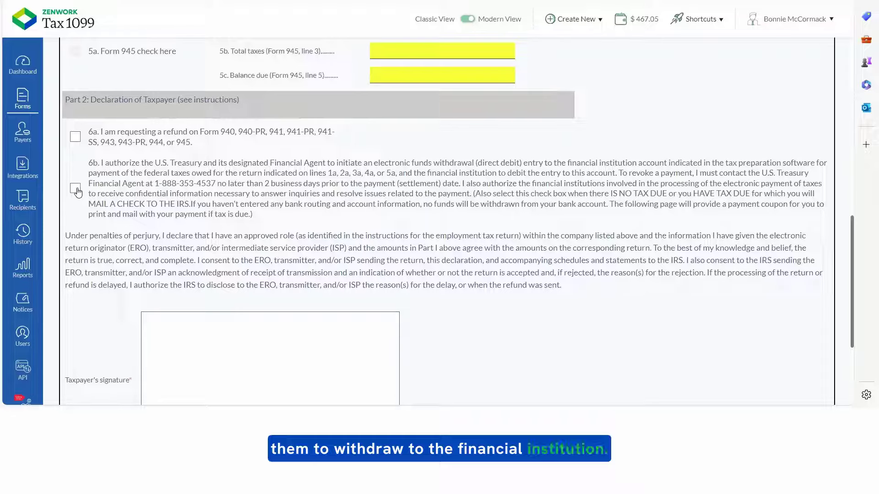
{"action": "left_click", "coordinate": [76, 137]}
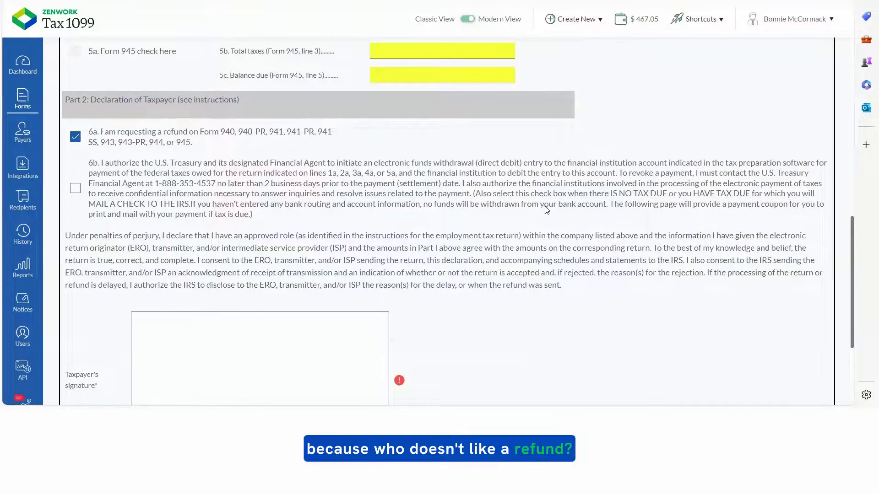
Draw the taxpayer's signature and select the Print your name field.
{"action": "scroll", "coordinate": [564, 210], "scroll_direction": "down", "scroll_amount": 3}
{"action": "mouse_move", "coordinate": [163, 264]}
{"action": "left_mouse_down"}
{"action": "mouse_move", "coordinate": [216, 251]}
{"action": "mouse_move", "coordinate": [333, 267]}
{"action": "left_mouse_up"}
{"action": "scroll", "coordinate": [641, 198], "scroll_direction": "down", "scroll_amount": 1}
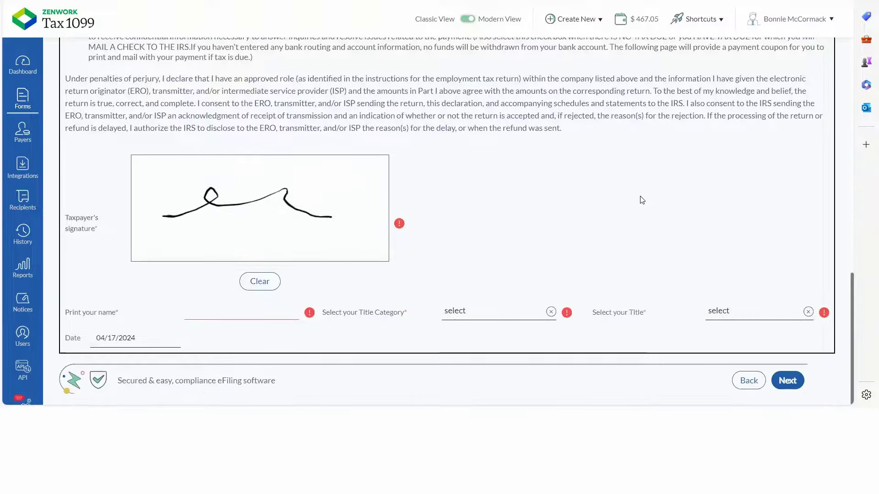
{"action": "left_click", "coordinate": [222, 313]}
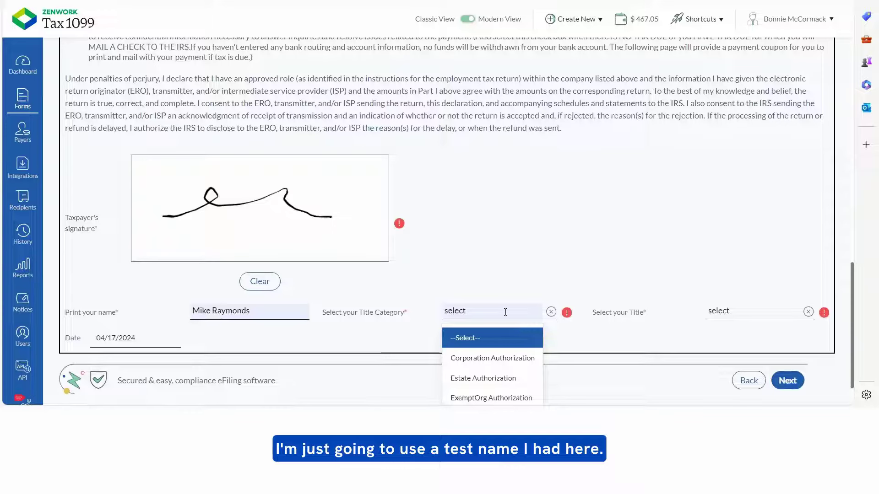
Set title category to Individual Authorization and title to OWNER, then save the declaration.
{"action": "scroll", "coordinate": [506, 312], "scroll_direction": "down", "scroll_amount": 1}
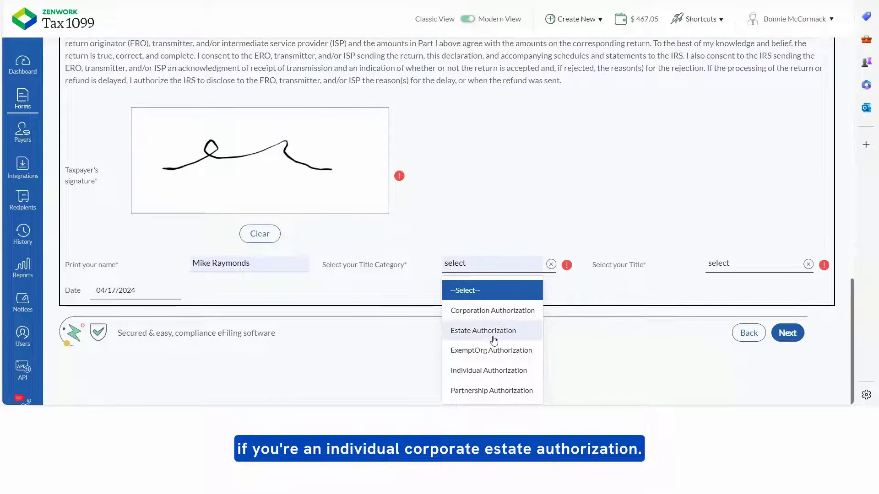
{"action": "left_click", "coordinate": [482, 371]}
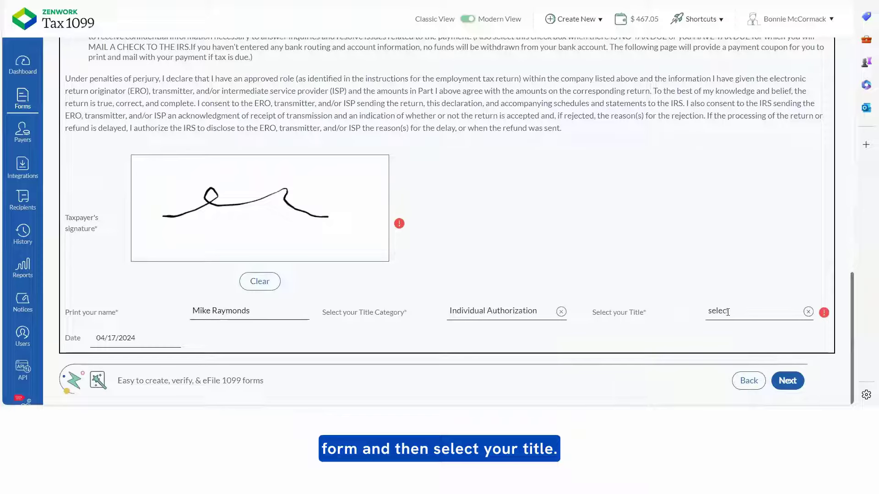
{"action": "left_click", "coordinate": [755, 311]}
{"action": "scroll", "coordinate": [757, 292], "scroll_direction": "down", "scroll_amount": 1}
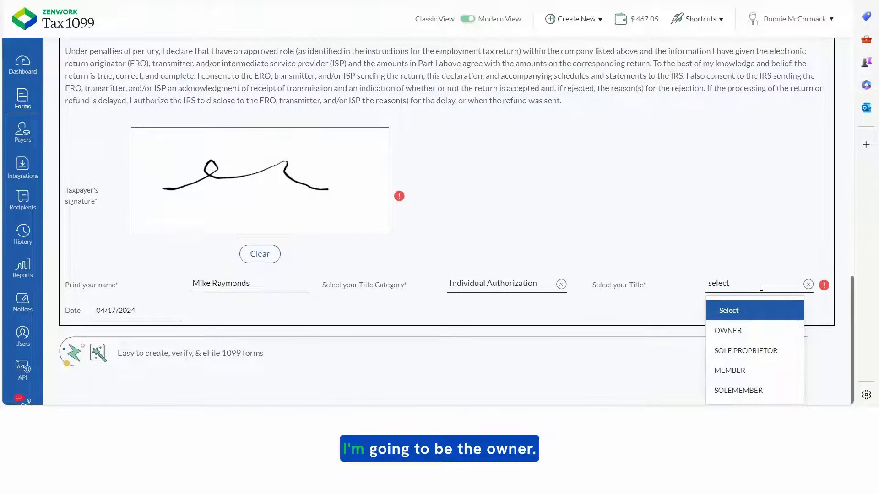
{"action": "left_click", "coordinate": [758, 332]}
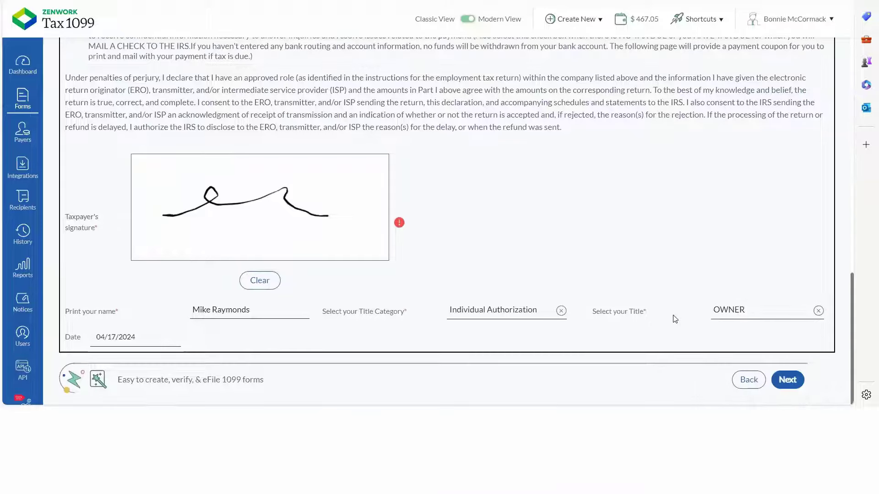
{"action": "left_click", "coordinate": [791, 380]}
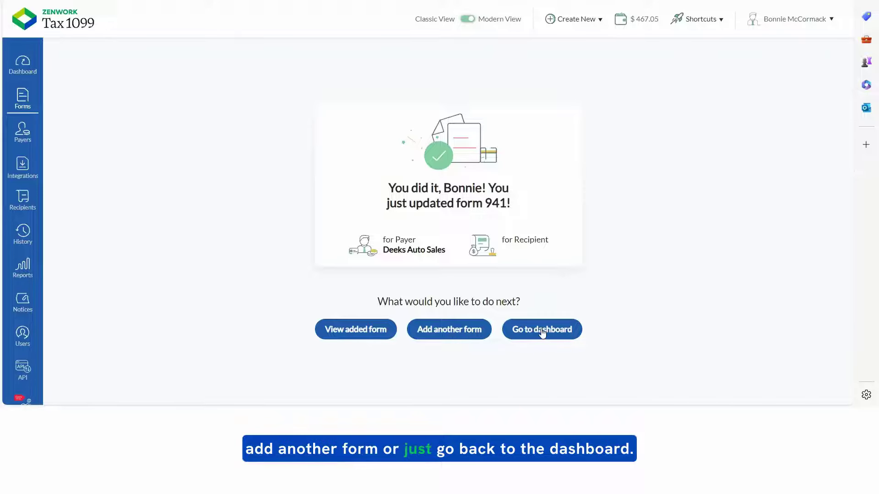
Open the Forms Listing to see the updated Deeks Auto Sales Form 941.
{"action": "left_click", "coordinate": [356, 331]}
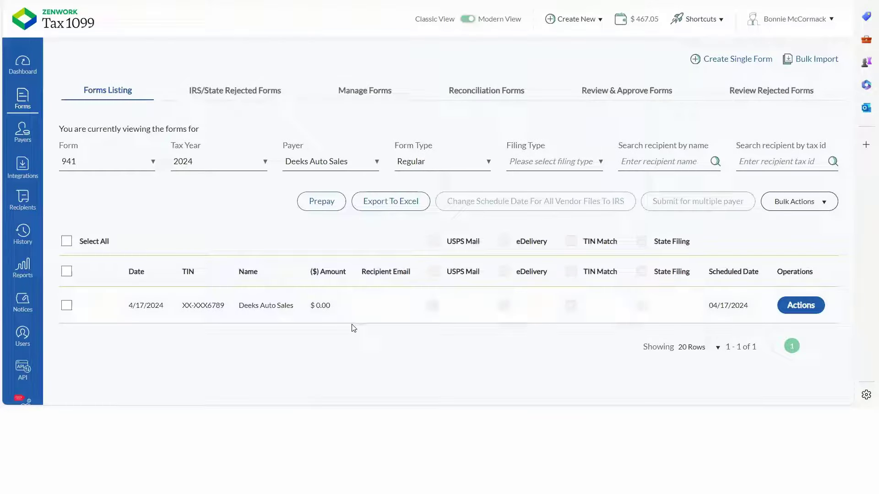
Select the Deeks Auto Sales 941 row and open its 941 Form Details panel.
{"action": "left_click", "coordinate": [66, 308]}
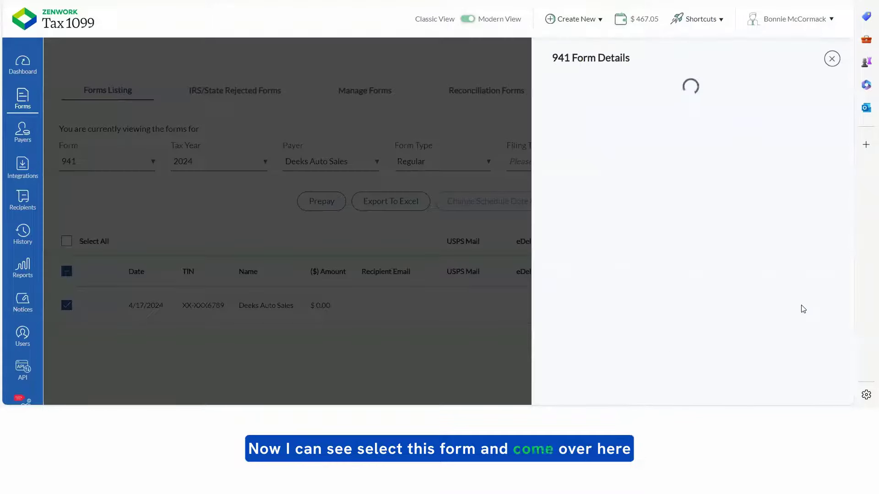
{"action": "left_click", "coordinate": [800, 307]}
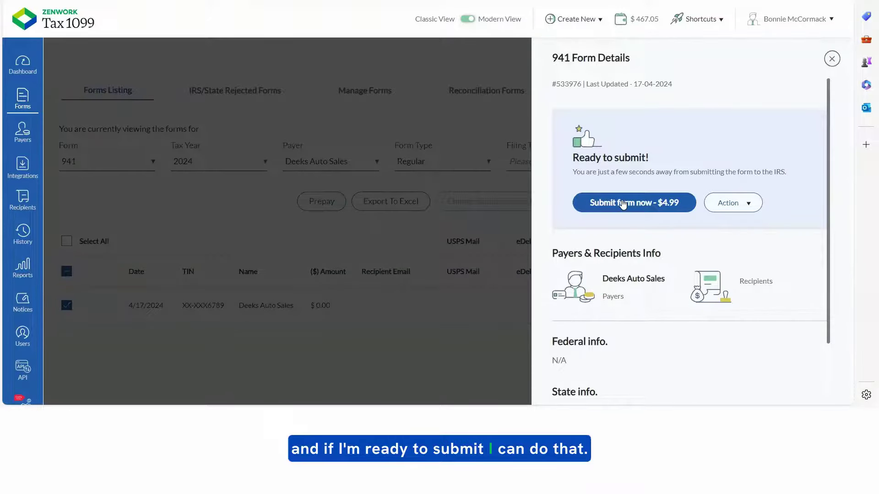
{"action": "left_click", "coordinate": [734, 206]}
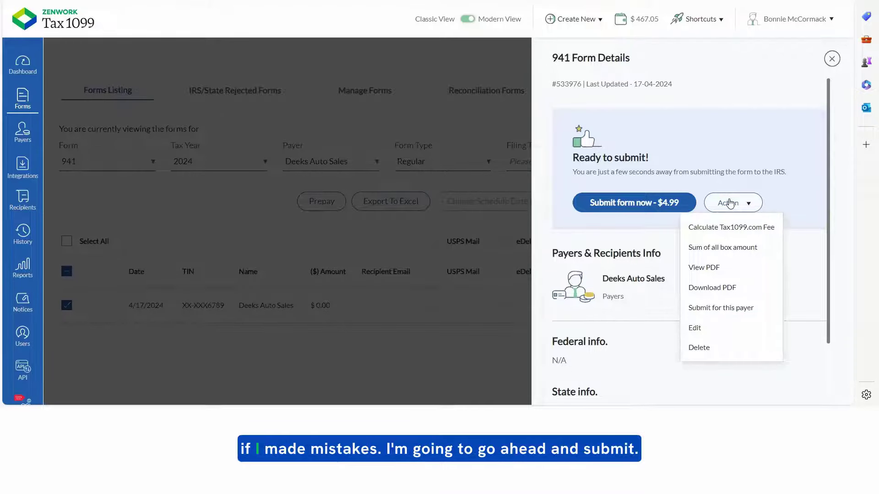
{"action": "left_click", "coordinate": [634, 204]}
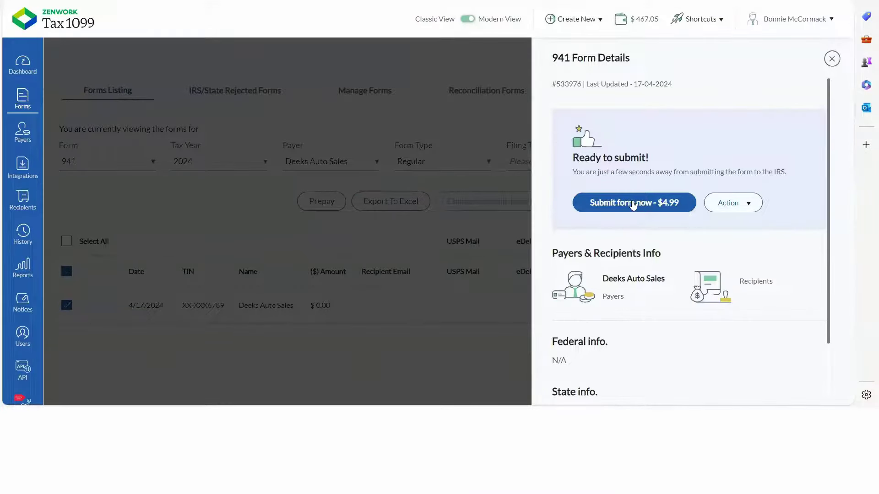
Submit the 941, accepting the eDelivery and FIRE System notices and confirming data verification.
{"action": "left_click", "coordinate": [632, 202]}
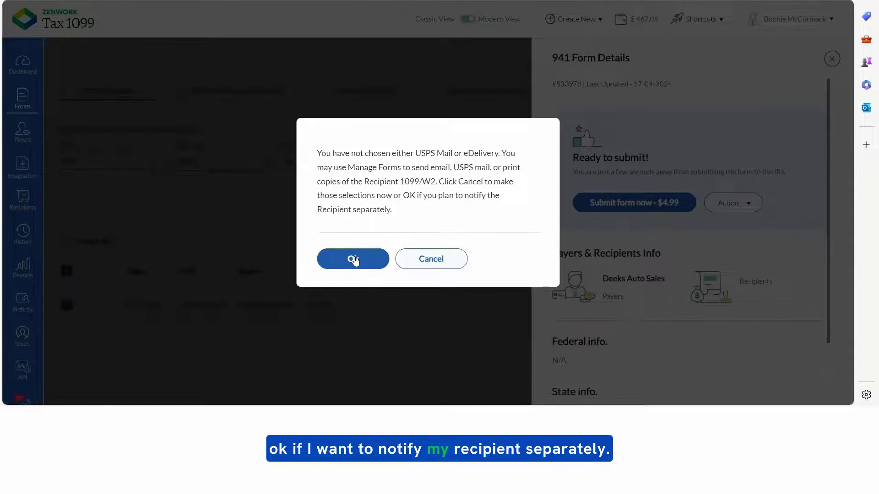
{"action": "left_click", "coordinate": [353, 259]}
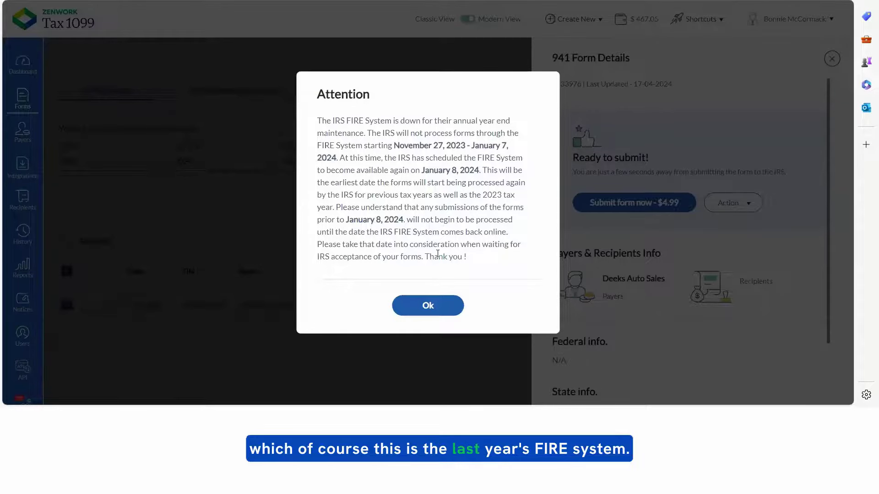
{"action": "left_click", "coordinate": [428, 305]}
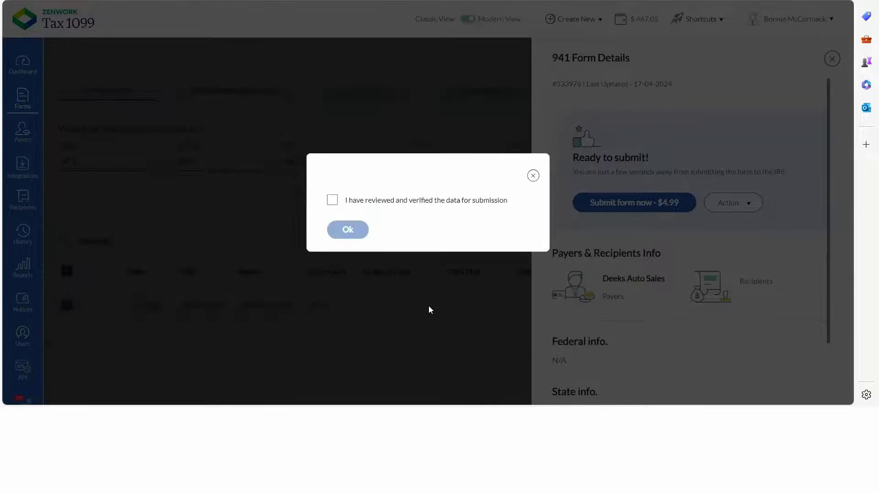
{"action": "left_click", "coordinate": [333, 200]}
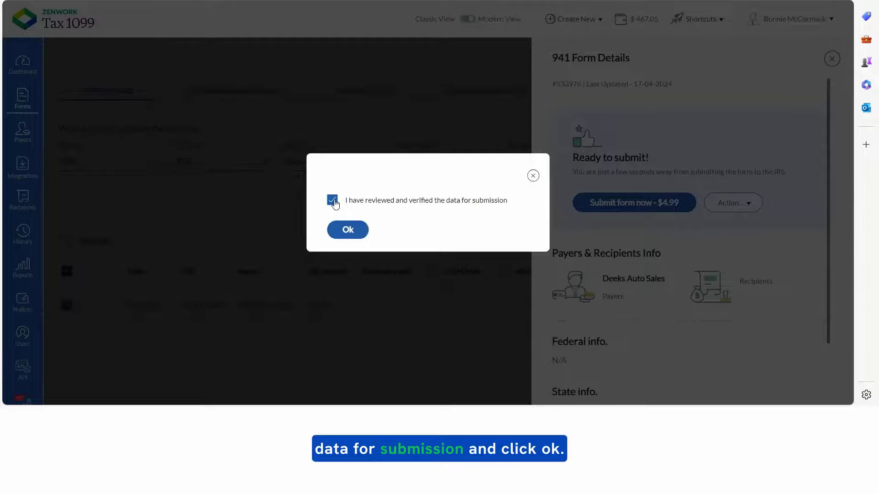
{"action": "left_click", "coordinate": [355, 231]}
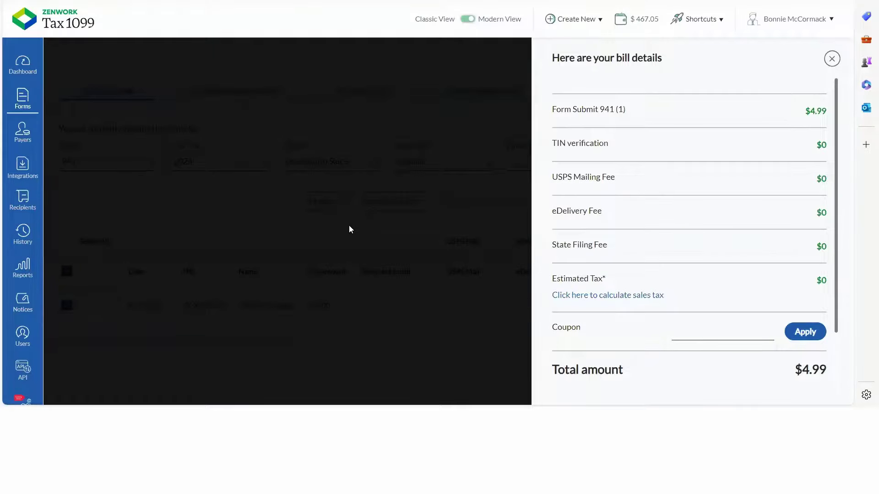
Start the sales tax calculation with the first saved billing address and the saved account e-mail.
{"action": "scroll", "coordinate": [783, 261], "scroll_direction": "down", "scroll_amount": 2}
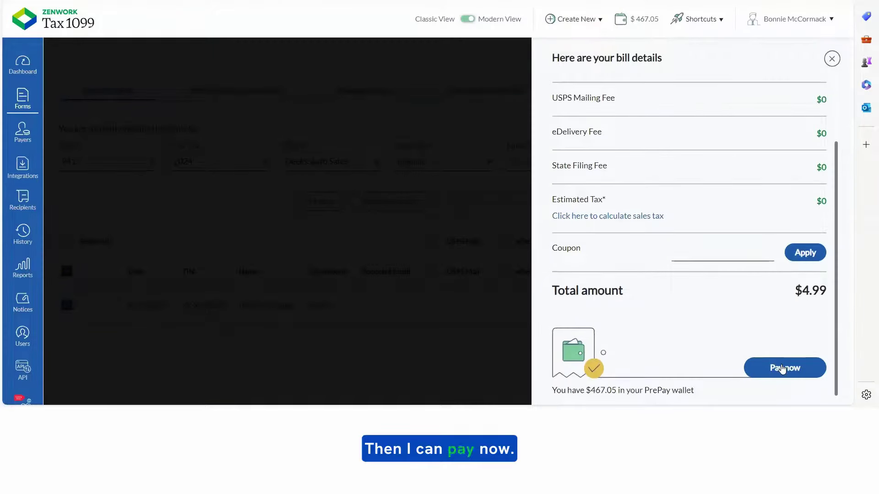
{"action": "left_click", "coordinate": [624, 215]}
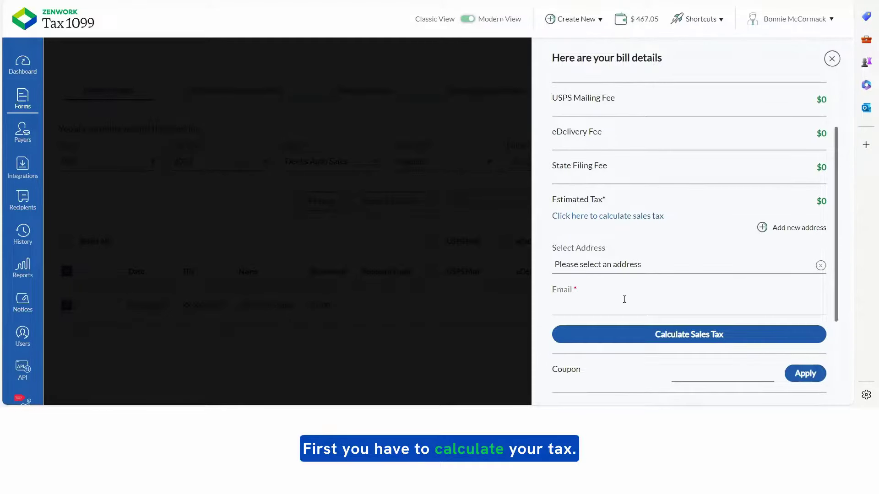
{"action": "left_click", "coordinate": [645, 261]}
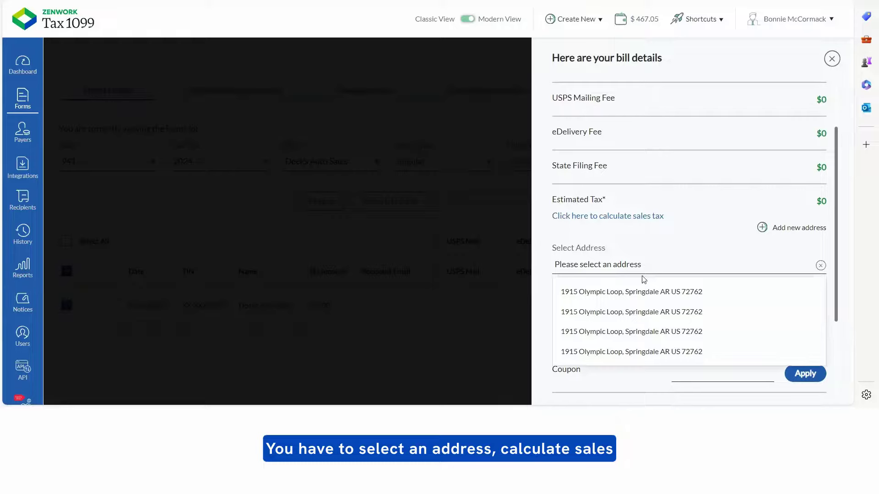
{"action": "left_click", "coordinate": [641, 293]}
{"action": "left_click", "coordinate": [632, 305]}
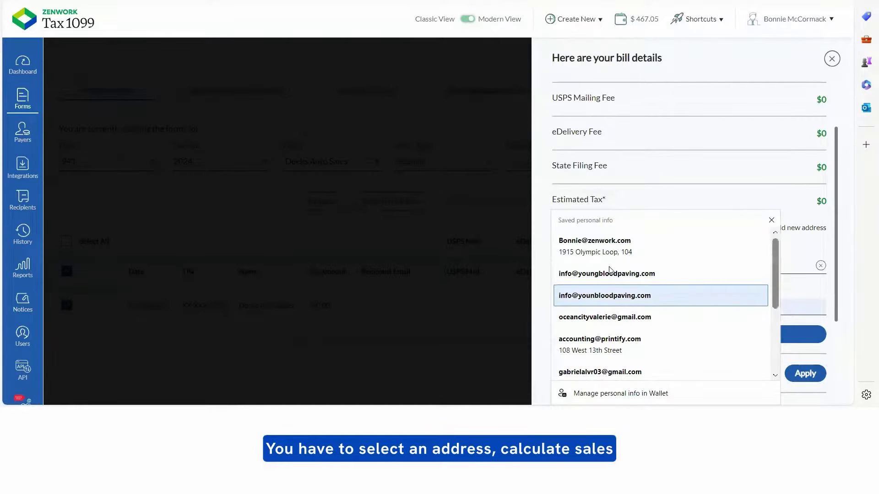
{"action": "left_click", "coordinate": [617, 249]}
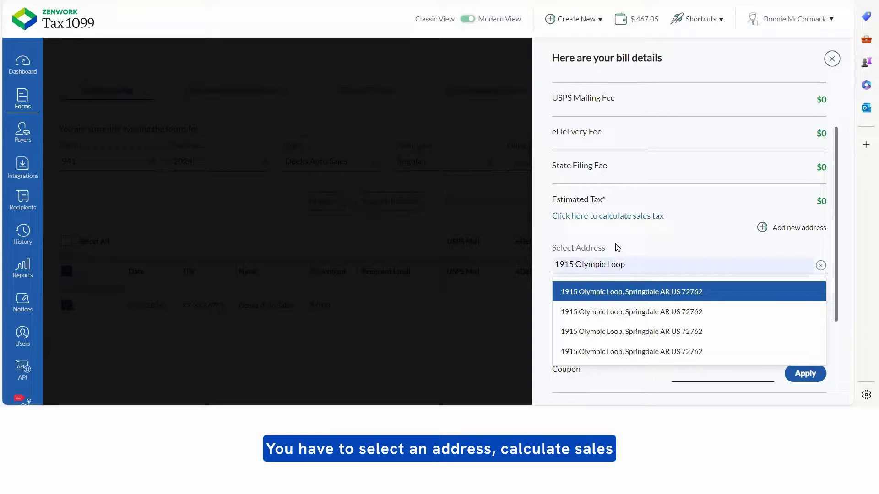
Confirm the billing address, calculate sales tax ($0), and pay the $4.99 bill from the prepay wallet.
{"action": "left_click", "coordinate": [657, 296]}
{"action": "scroll", "coordinate": [700, 245], "scroll_direction": "down", "scroll_amount": 3}
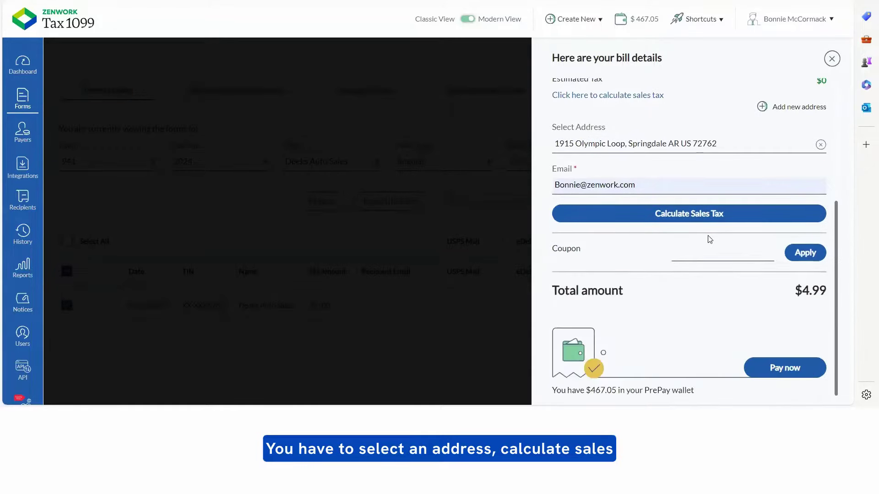
{"action": "left_click", "coordinate": [696, 214]}
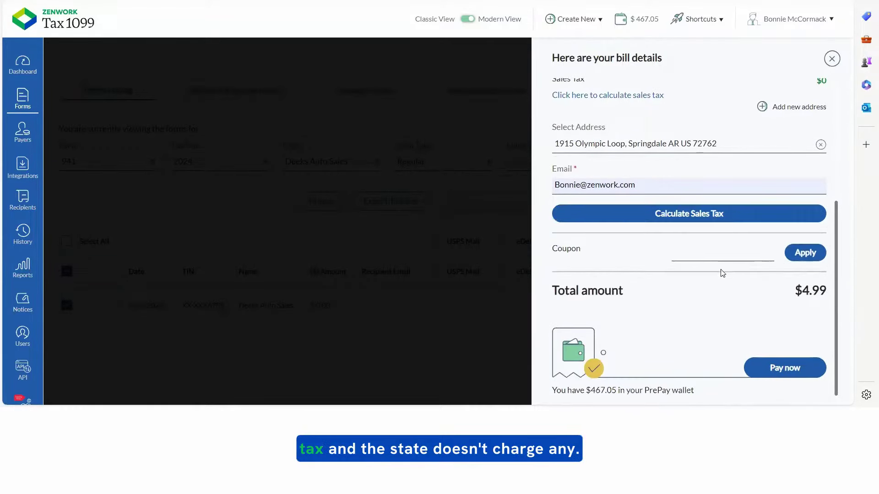
{"action": "left_click", "coordinate": [791, 370]}
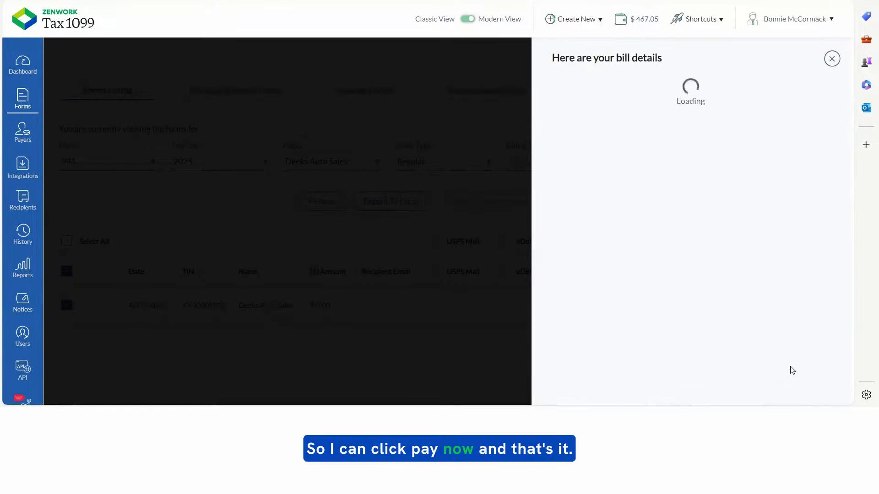